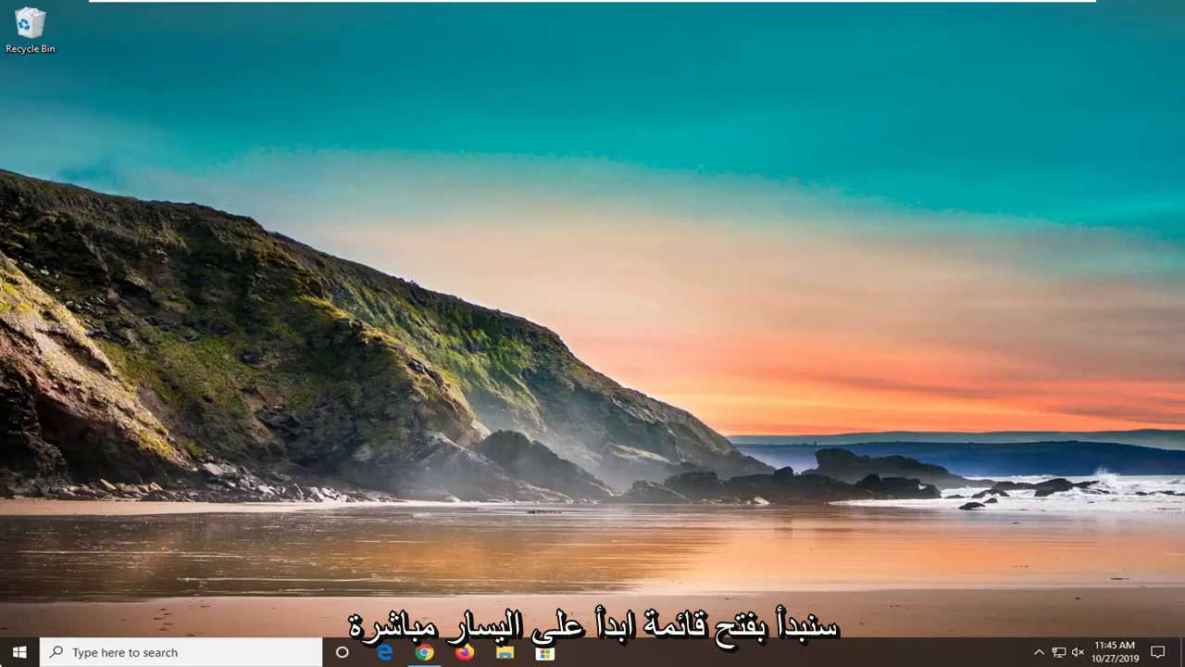
Search Start for 'regedit', run Registry Editor as administrator and approve the UAC prompt.
{"action": "left_click", "coordinate": [19, 652]}
{"action": "mouse_move", "coordinate": [35, 604]}
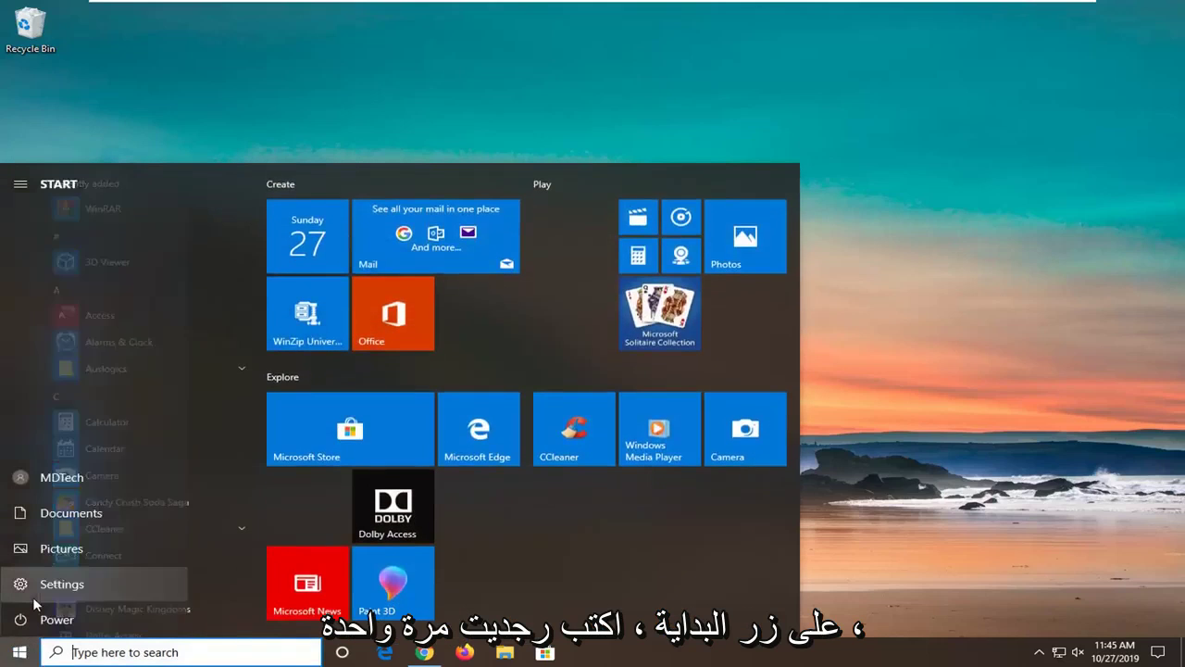
{"action": "type", "text": "regedit"}
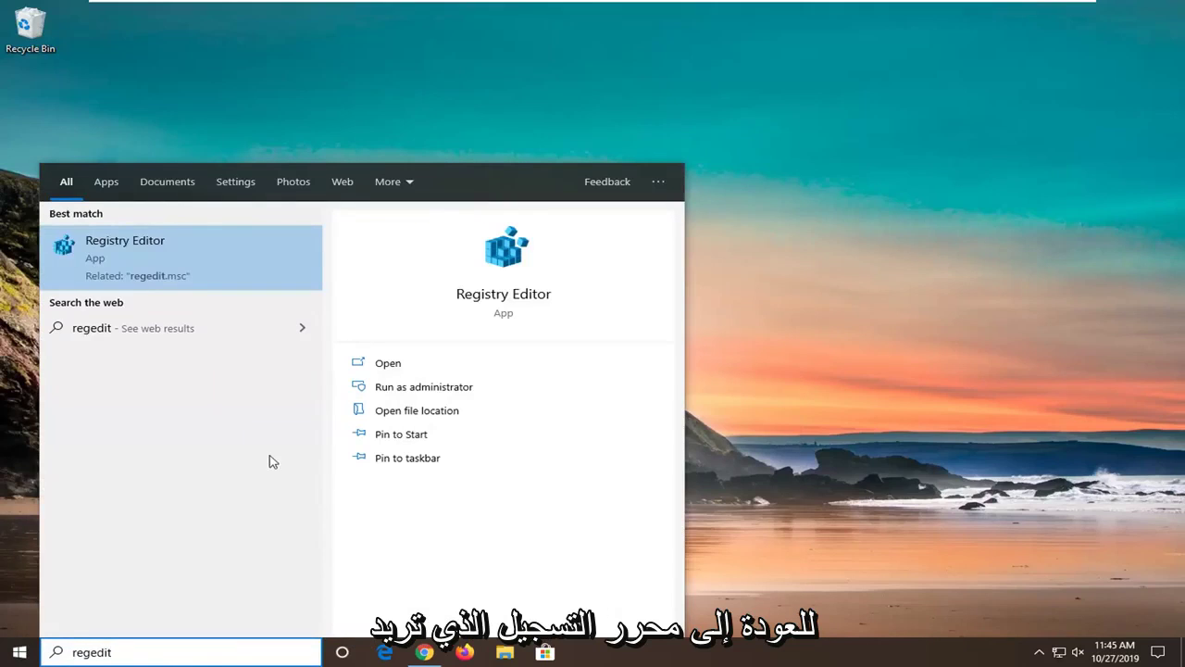
{"action": "right_click", "coordinate": [138, 251]}
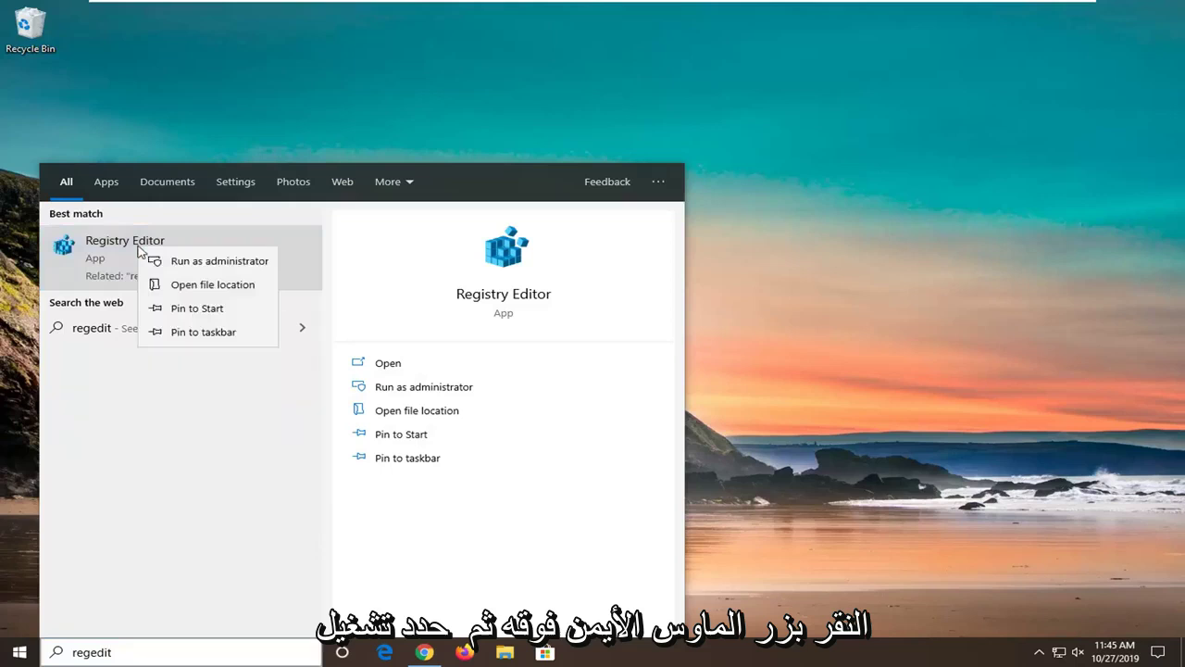
{"action": "left_click", "coordinate": [219, 261]}
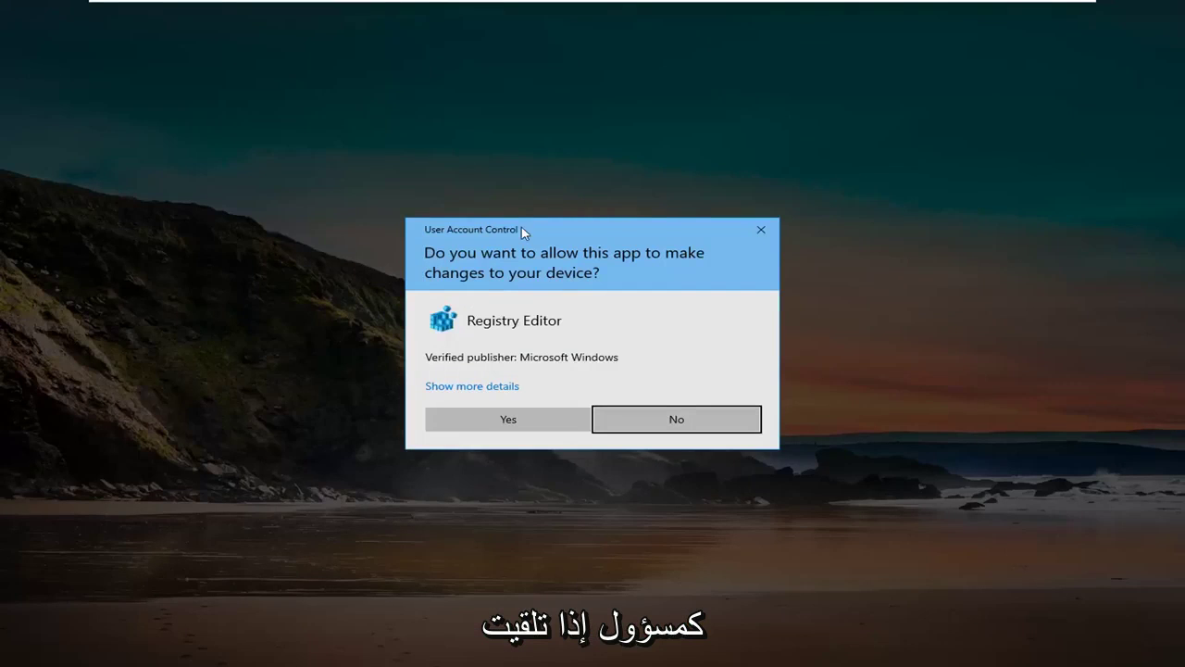
{"action": "left_click", "coordinate": [507, 421]}
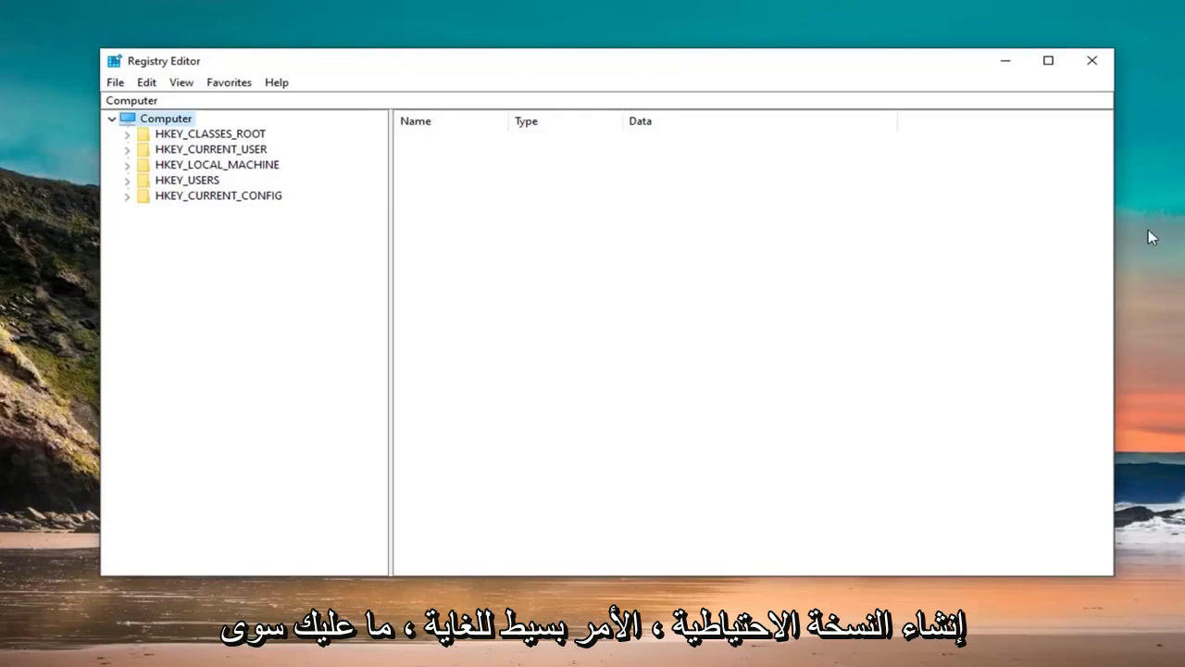
{"action": "left_click", "coordinate": [116, 83]}
{"action": "left_click", "coordinate": [148, 122]}
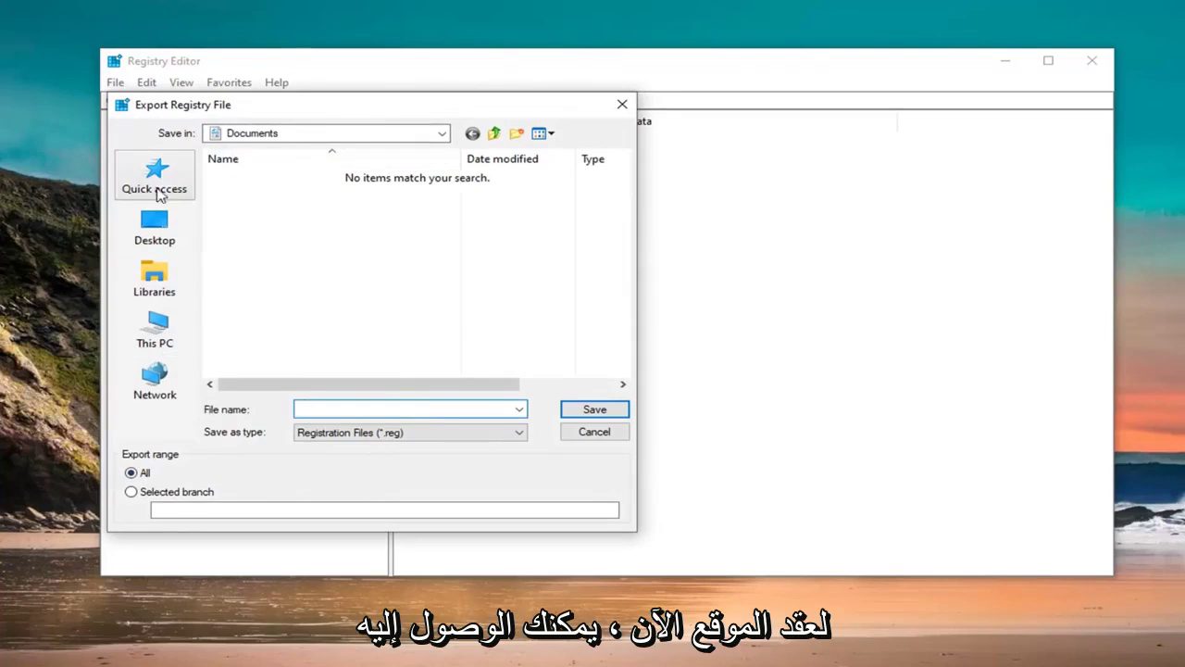
{"action": "left_click", "coordinate": [589, 434]}
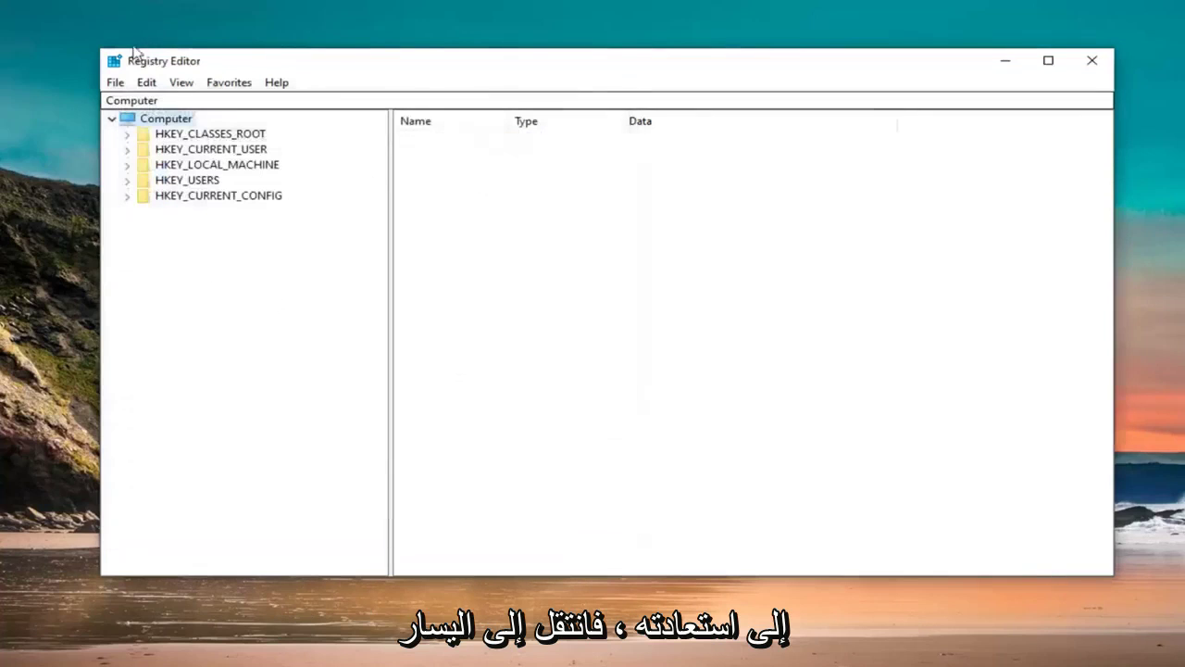
{"action": "left_click", "coordinate": [115, 83]}
{"action": "left_click", "coordinate": [238, 108]}
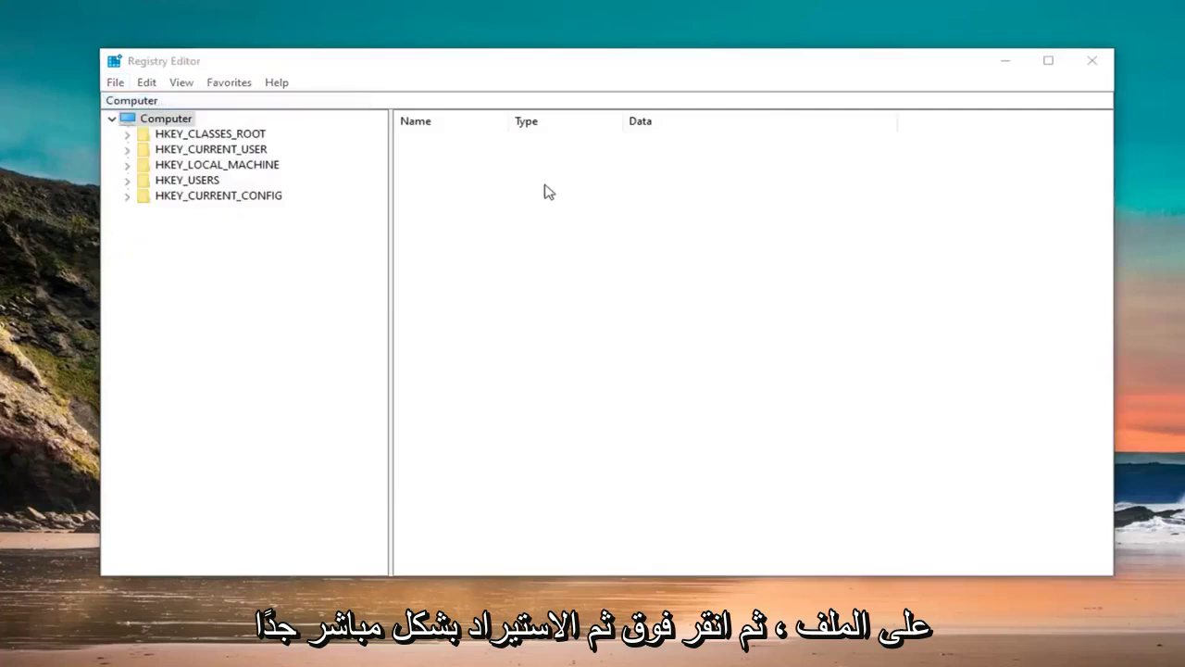
{"action": "left_click", "coordinate": [764, 105]}
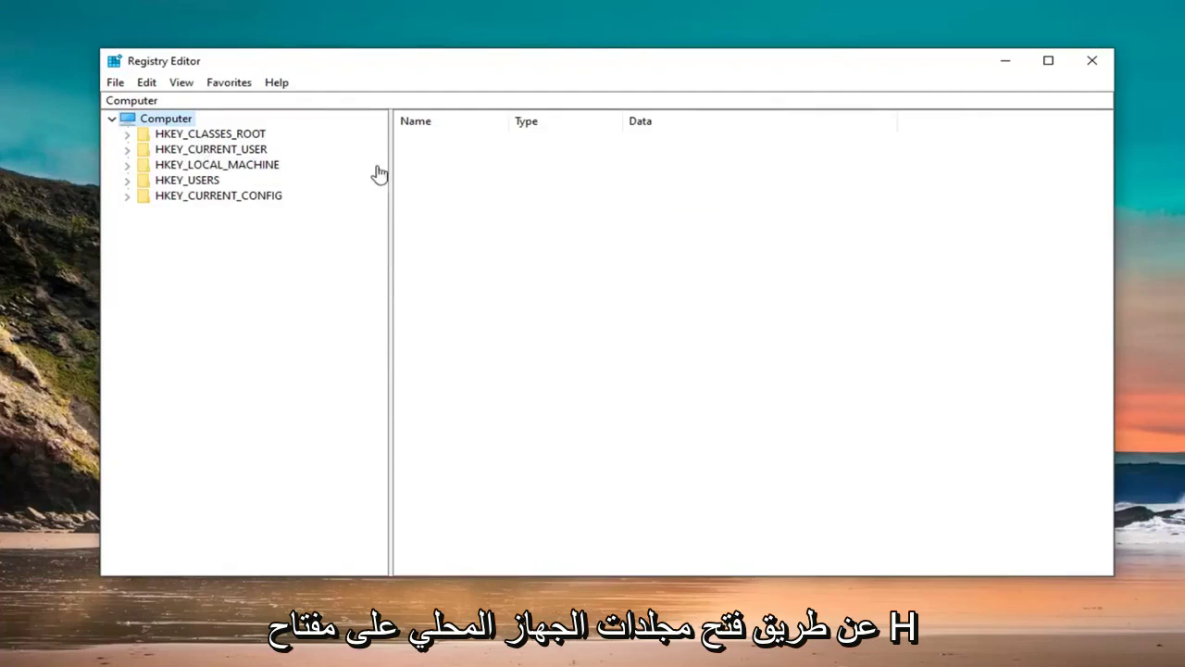
Expand HKEY_LOCAL_MACHINE, then SOFTWARE, then Policies in the key tree.
{"action": "left_click", "coordinate": [215, 167]}
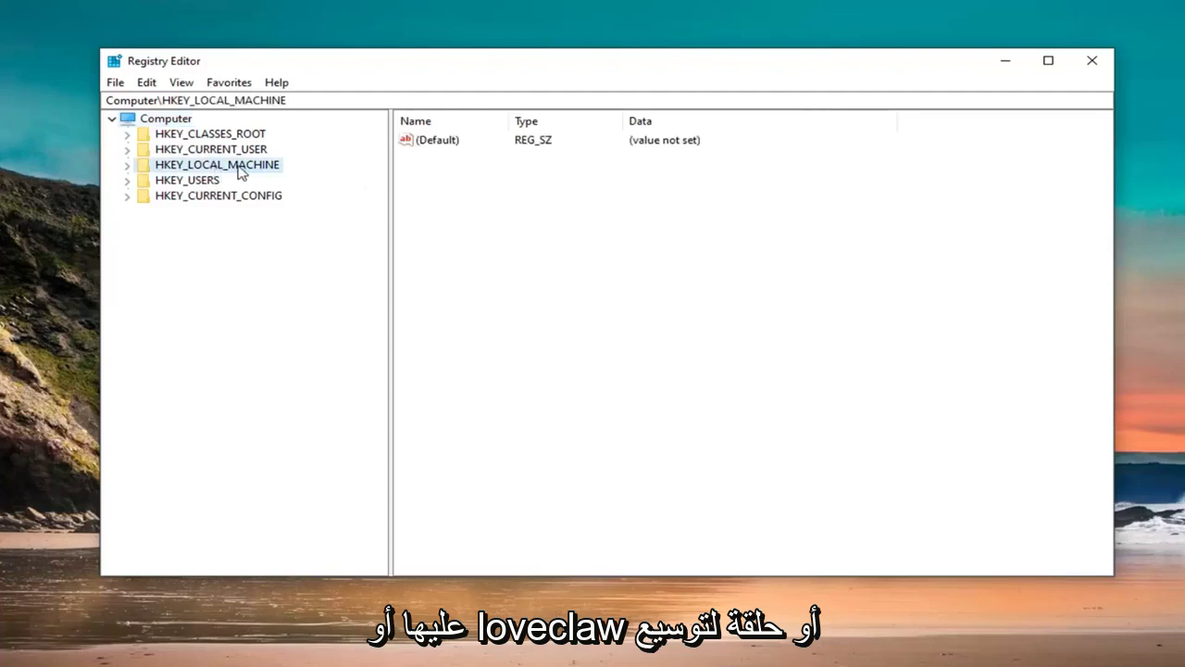
{"action": "double_click", "coordinate": [238, 174]}
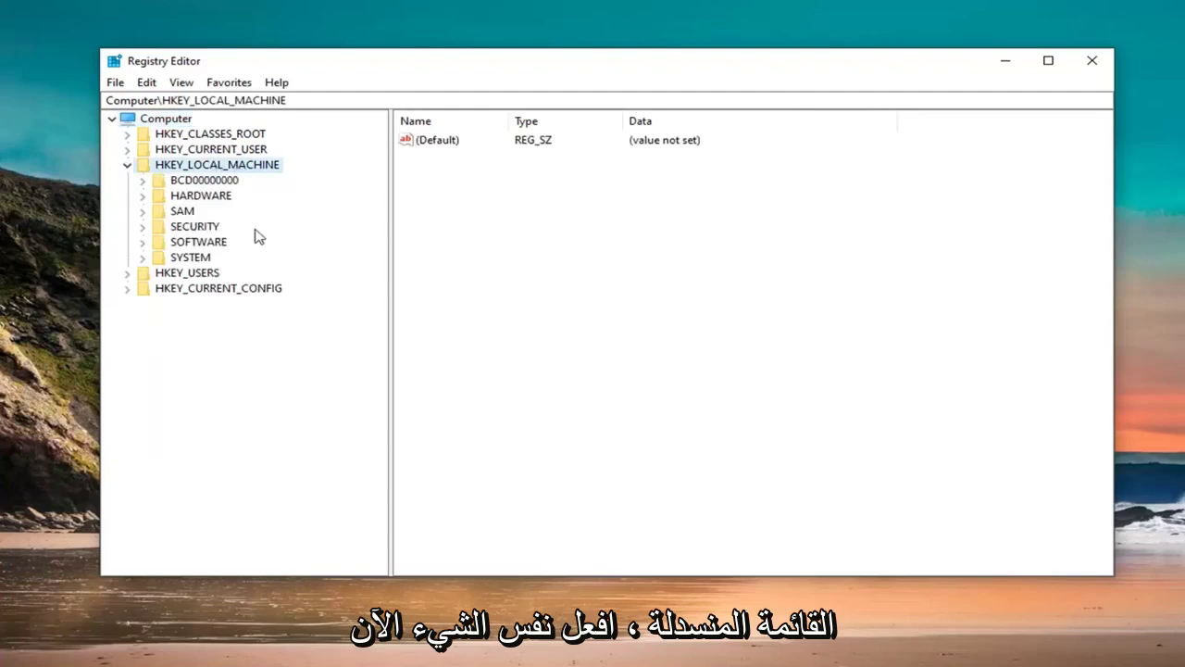
{"action": "left_click", "coordinate": [193, 243]}
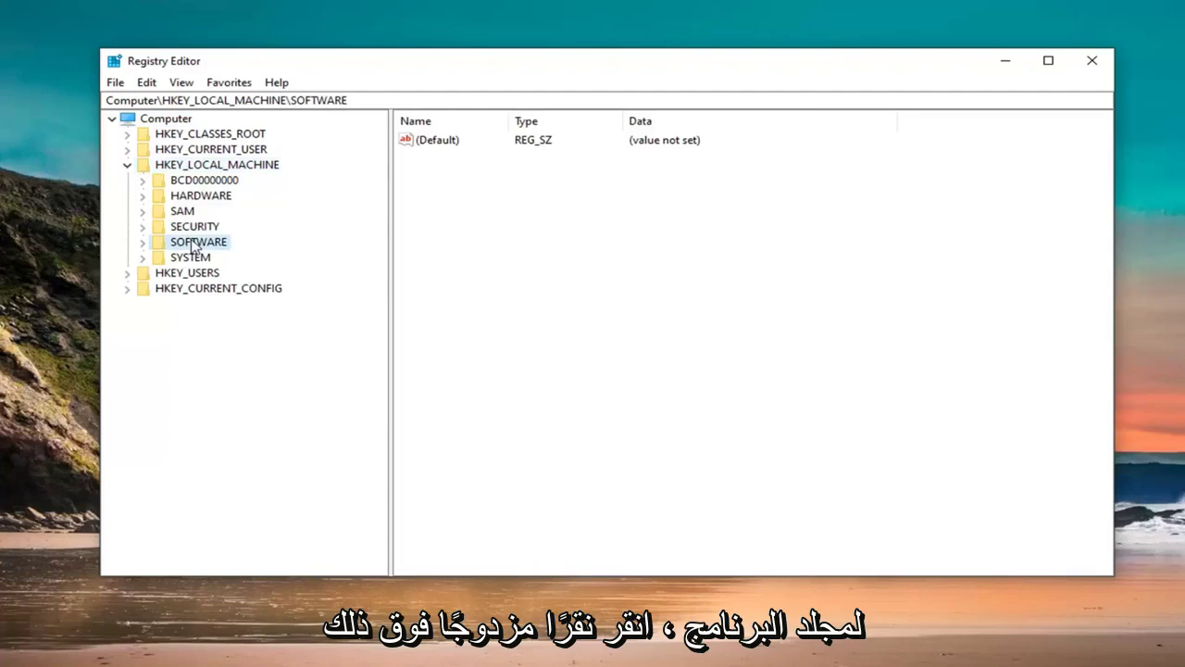
{"action": "double_click", "coordinate": [193, 244]}
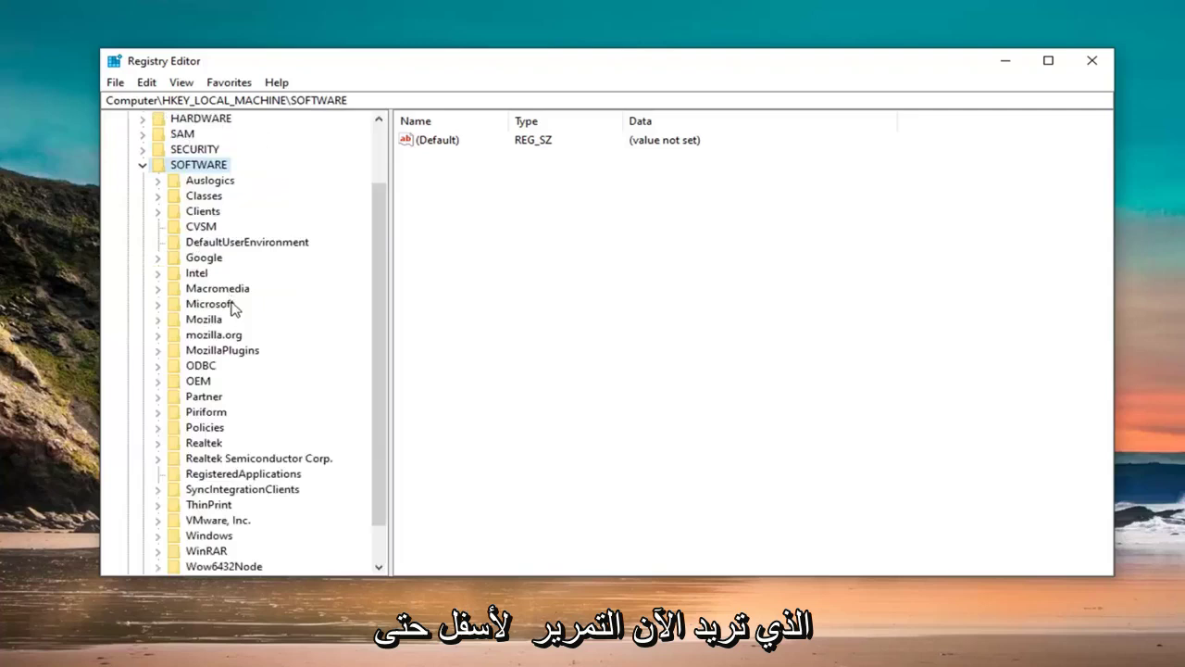
{"action": "scroll", "coordinate": [243, 320], "scroll_direction": "down", "scroll_amount": 1}
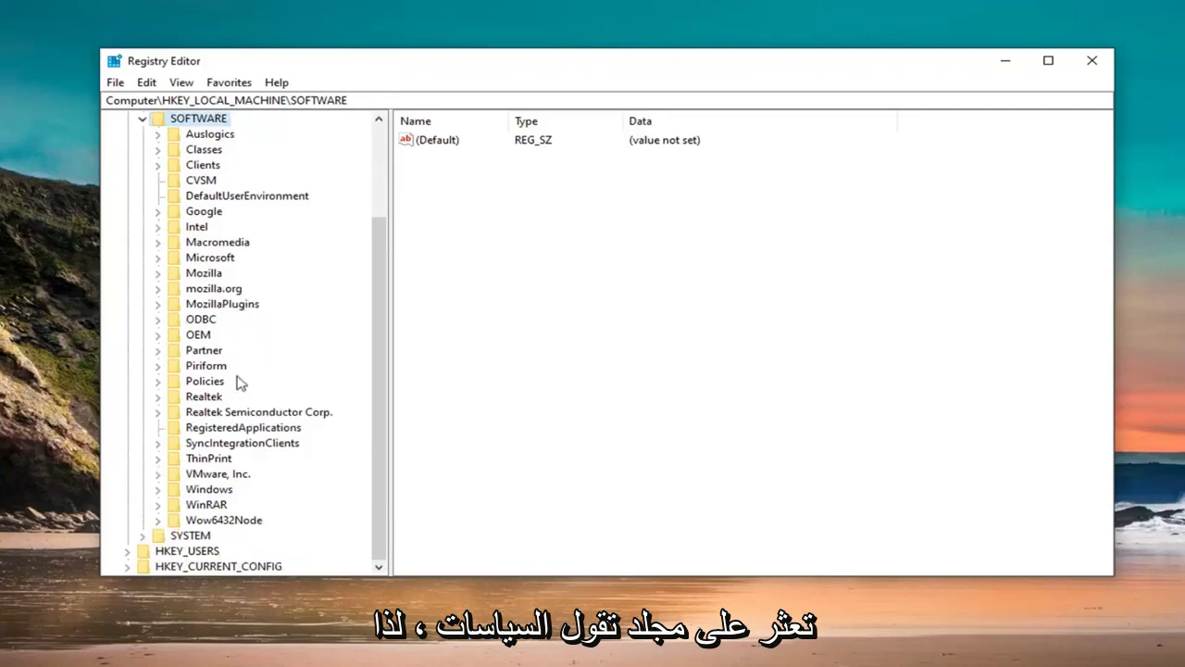
{"action": "left_click", "coordinate": [207, 381]}
{"action": "double_click", "coordinate": [206, 382]}
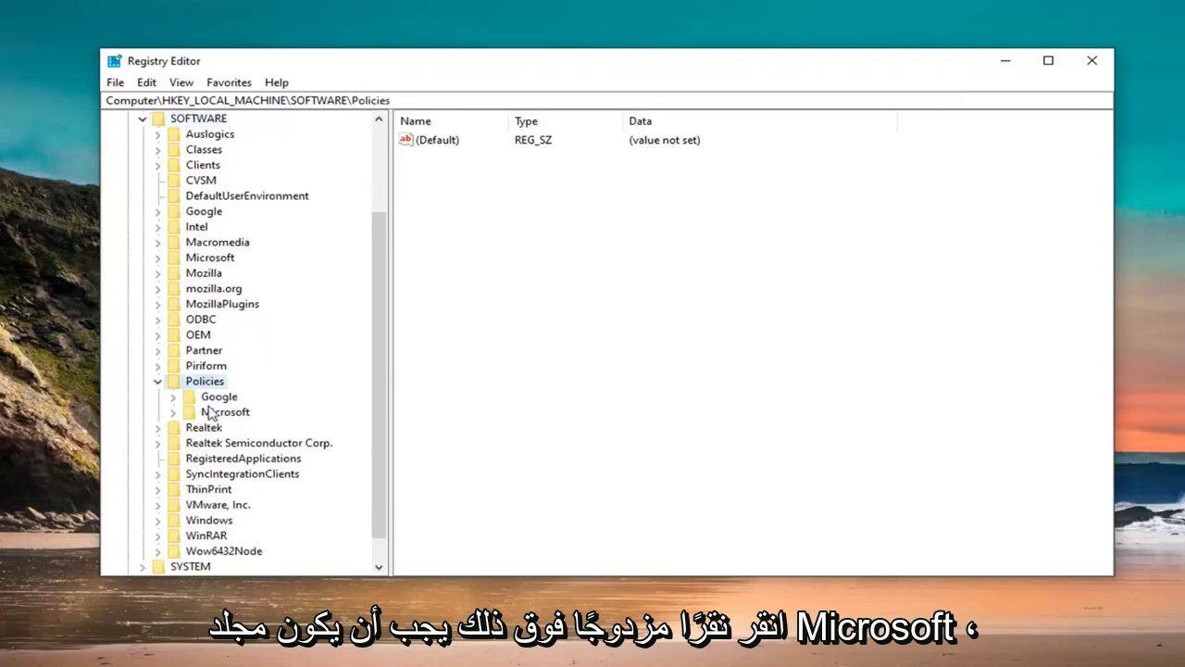
Open Microsoft\Windows Defender and widen the Name column to read DisableAntiSpyware (1).
{"action": "left_click", "coordinate": [212, 414]}
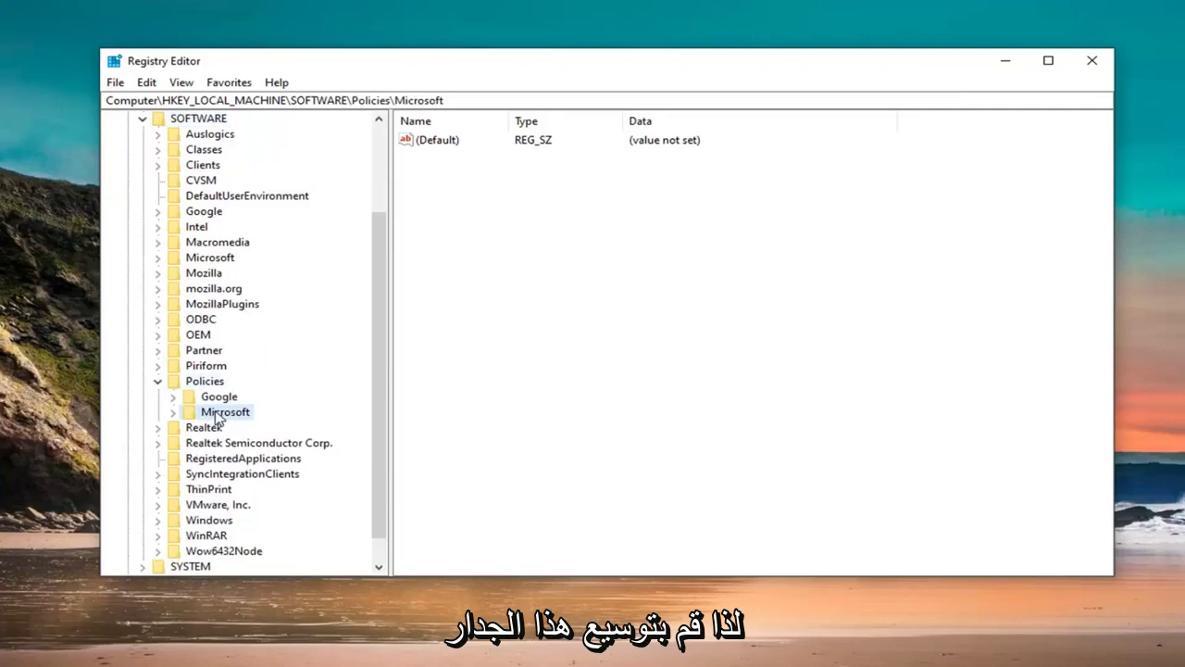
{"action": "double_click", "coordinate": [219, 414]}
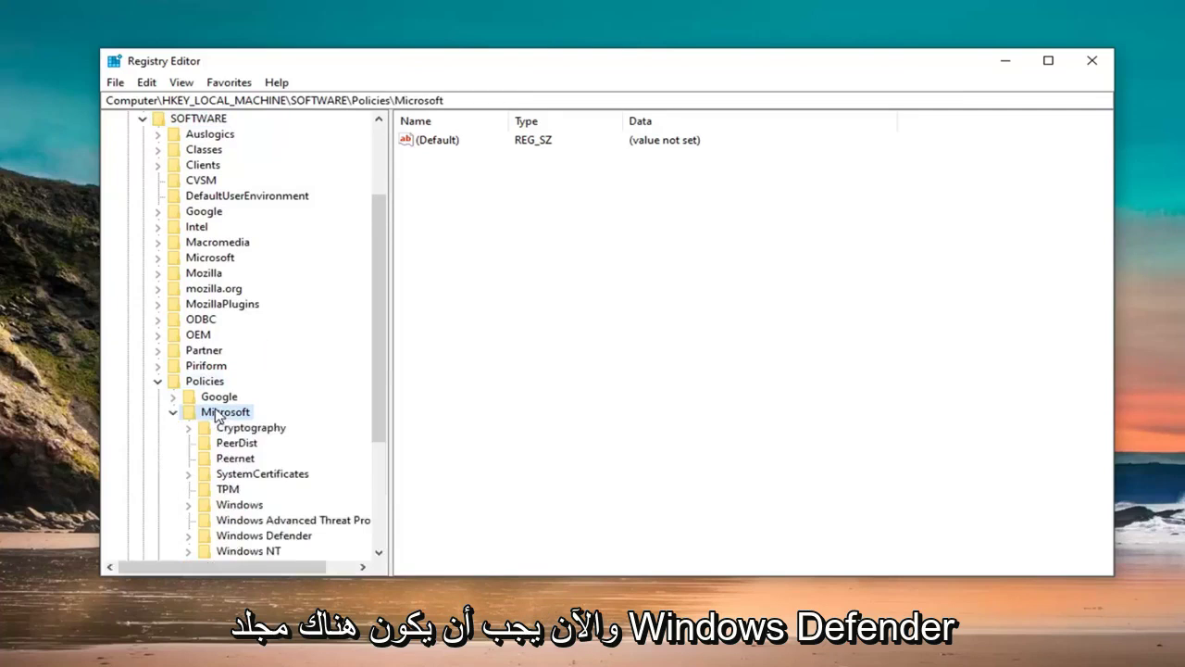
{"action": "scroll", "coordinate": [208, 459], "scroll_direction": "down", "scroll_amount": 1}
{"action": "left_click", "coordinate": [263, 491]}
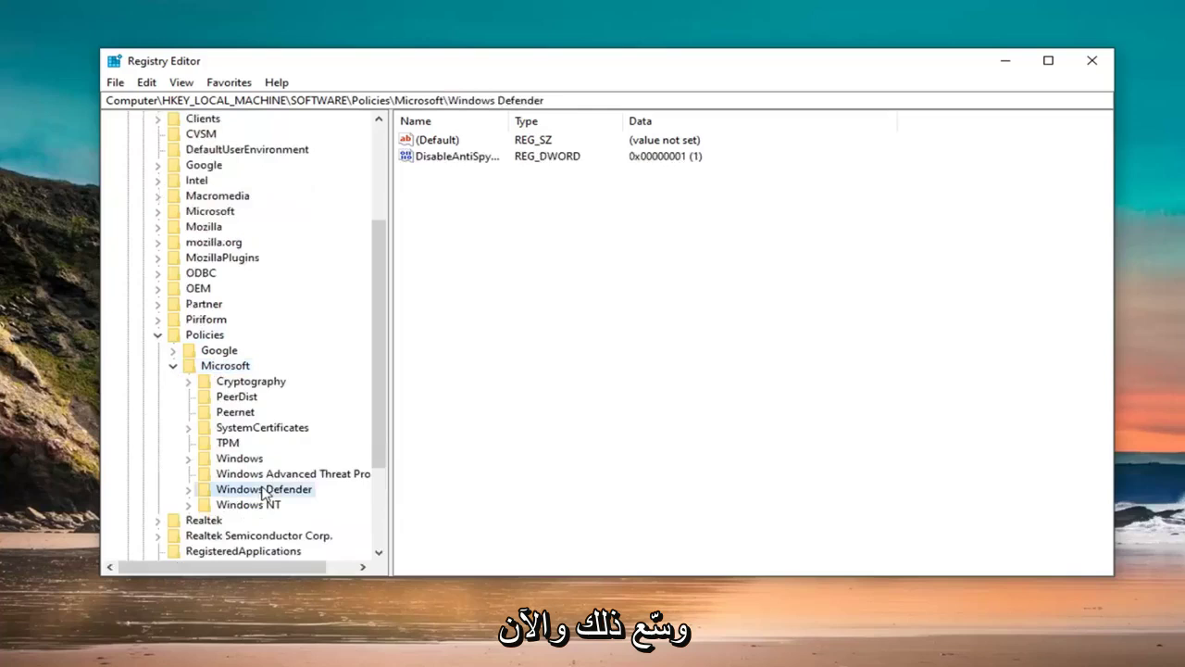
{"action": "double_click", "coordinate": [263, 492]}
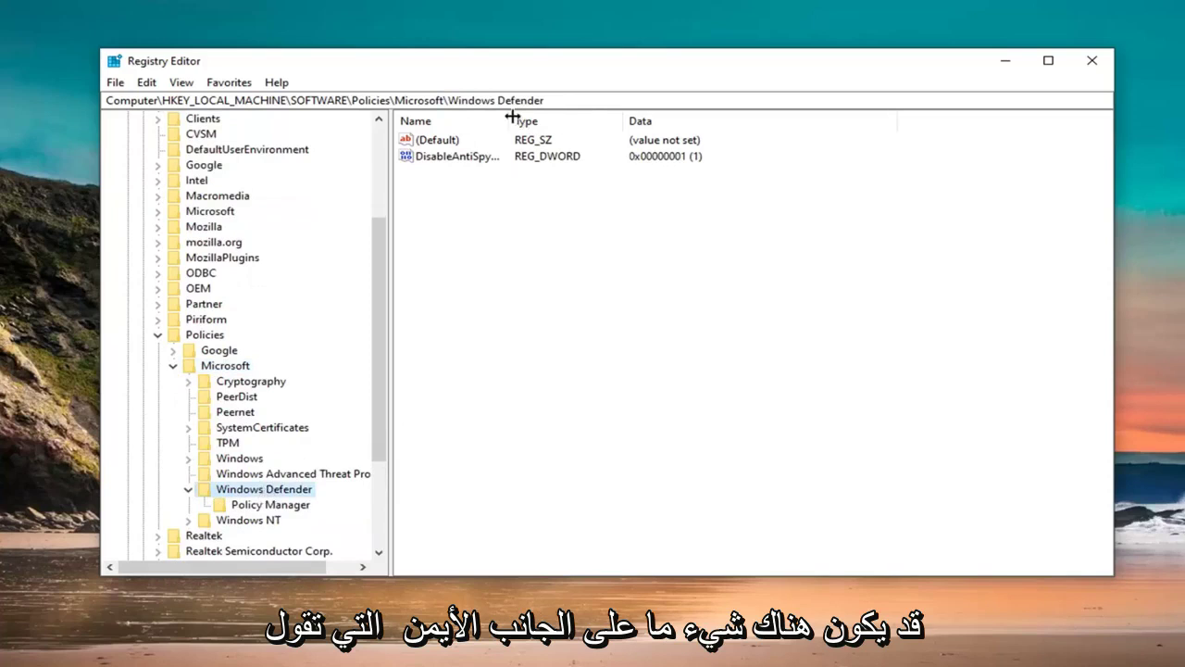
{"action": "left_click_drag", "start_coordinate": [510, 120], "coordinate": [582, 119]}
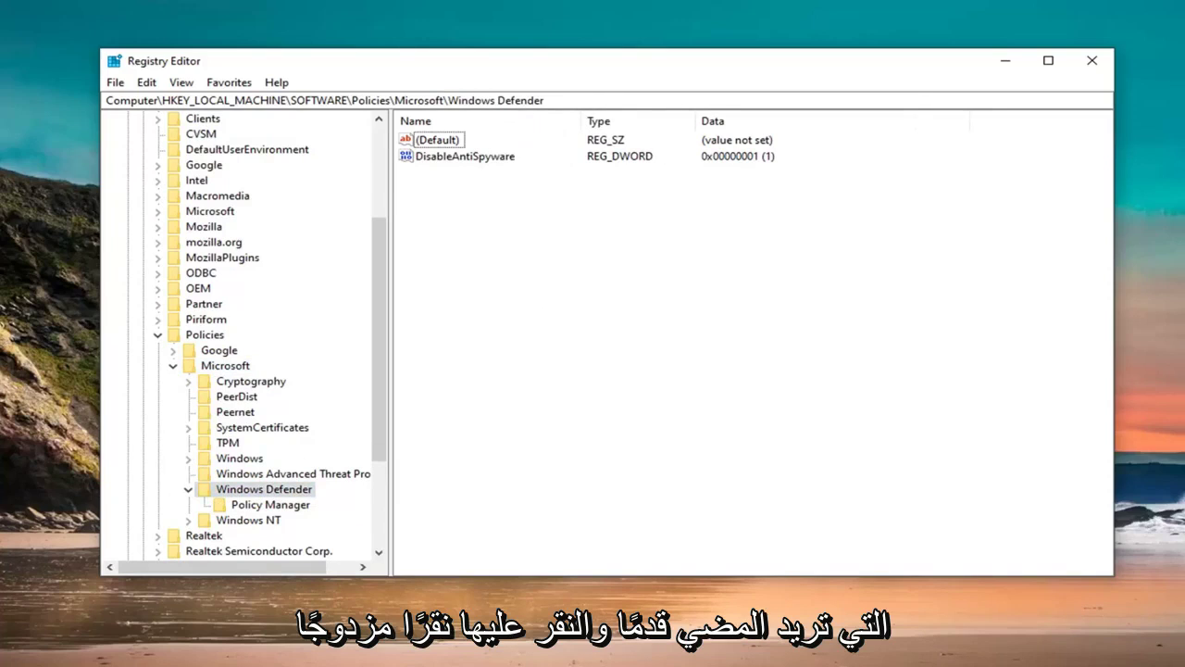
Change DisableAntiSpyware's value data from 1 to 0.
{"action": "double_click", "coordinate": [451, 157]}
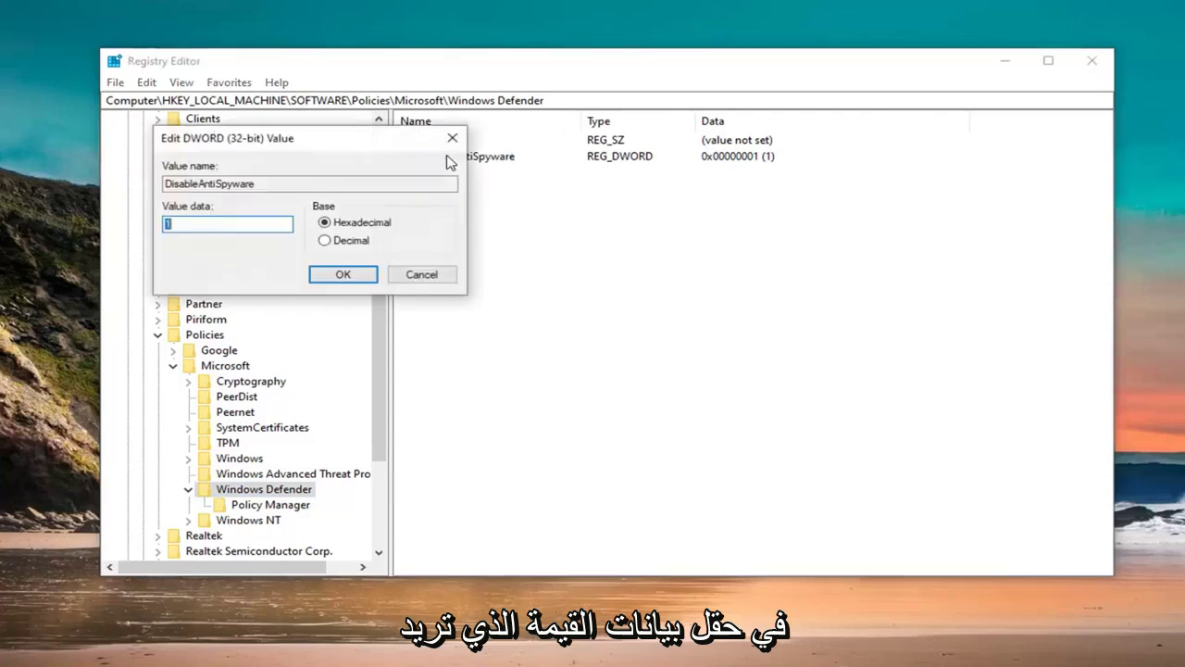
{"action": "left_click_drag", "start_coordinate": [318, 140], "coordinate": [511, 167]}
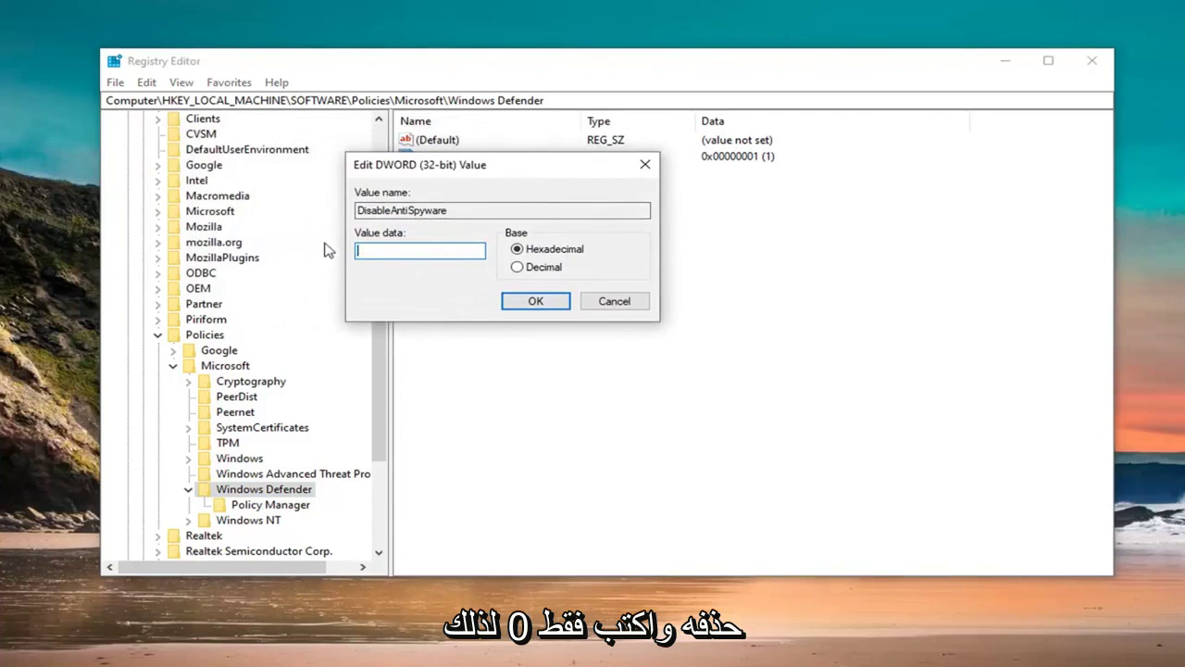
{"action": "type", "text": "0"}
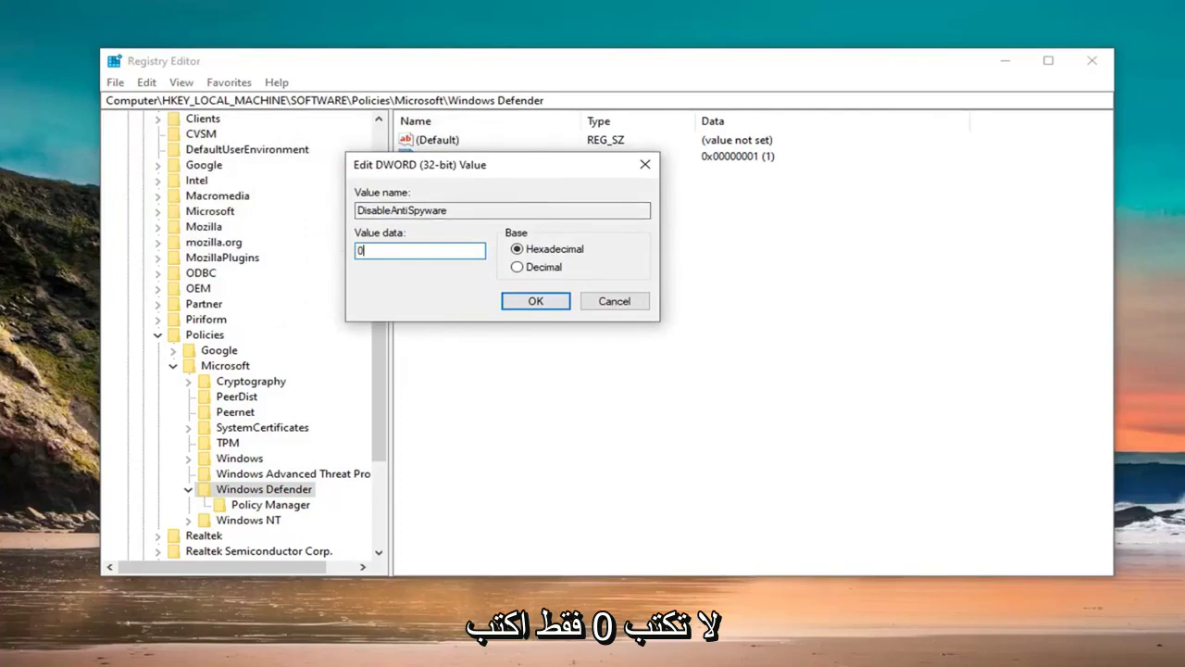
{"action": "left_click", "coordinate": [528, 302]}
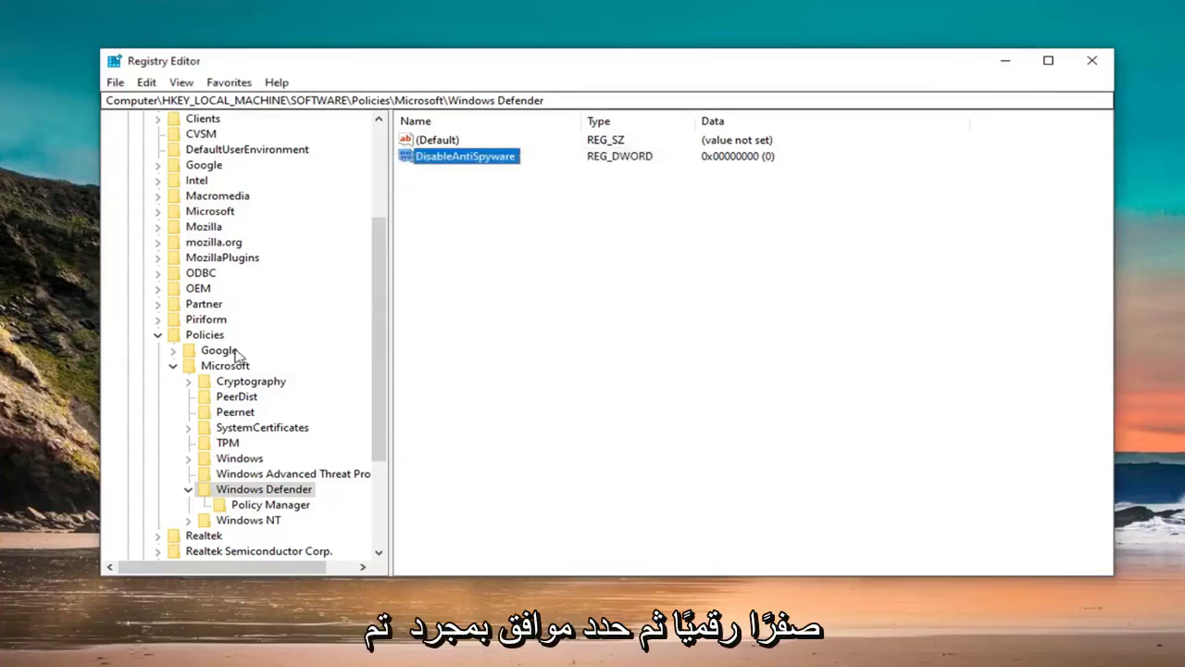
Collapse the Microsoft, Policies, SOFTWARE and HKEY_LOCAL_MACHINE branches.
{"action": "left_click", "coordinate": [173, 365]}
{"action": "left_click", "coordinate": [157, 334]}
{"action": "scroll", "coordinate": [213, 324], "scroll_direction": "up", "scroll_amount": 5}
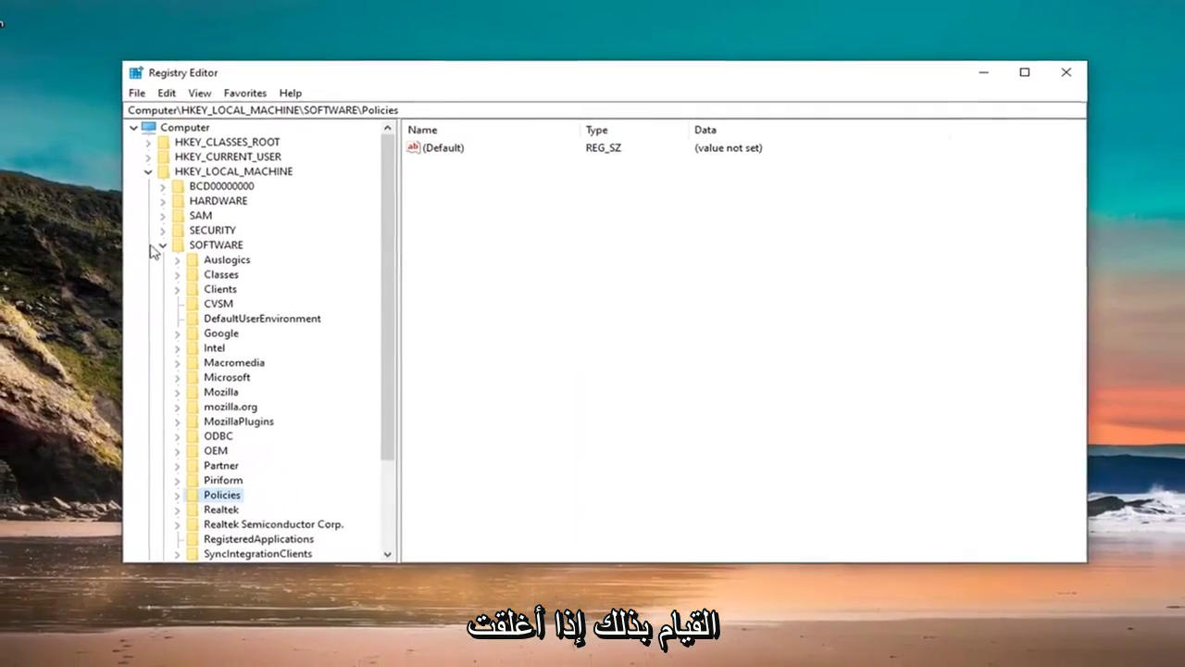
{"action": "left_click", "coordinate": [153, 250]}
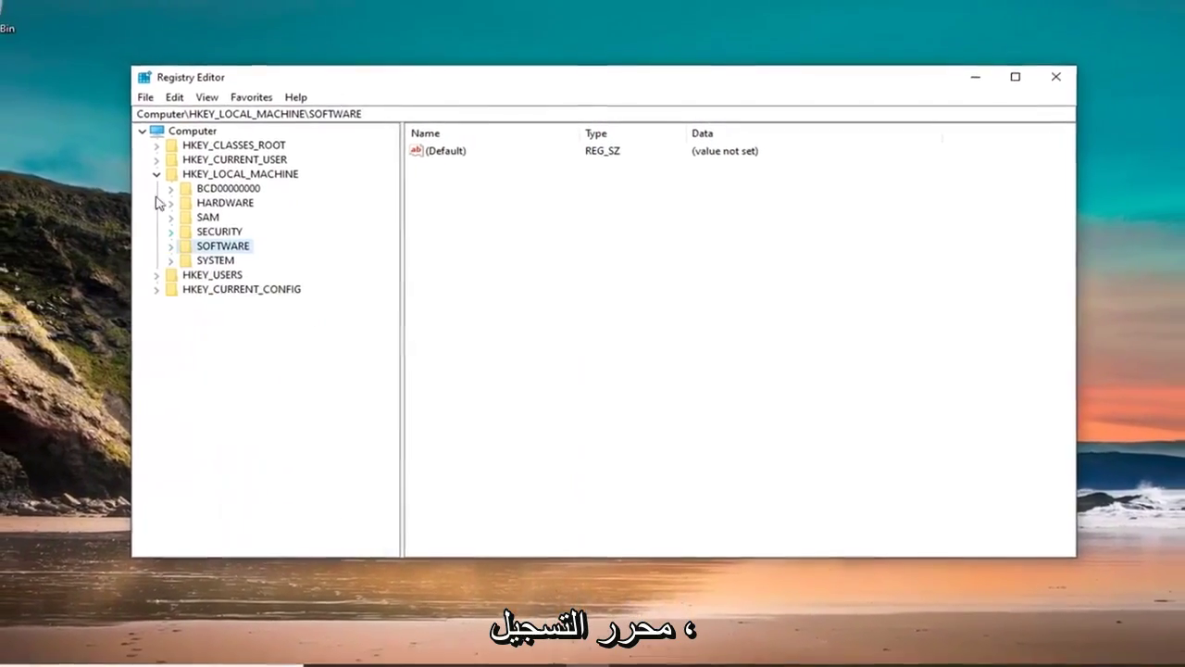
{"action": "left_click", "coordinate": [156, 174]}
Close Registry Editor, launch Windows Security from a 'windows de' search, and centre its window.
{"action": "left_click", "coordinate": [1056, 77]}
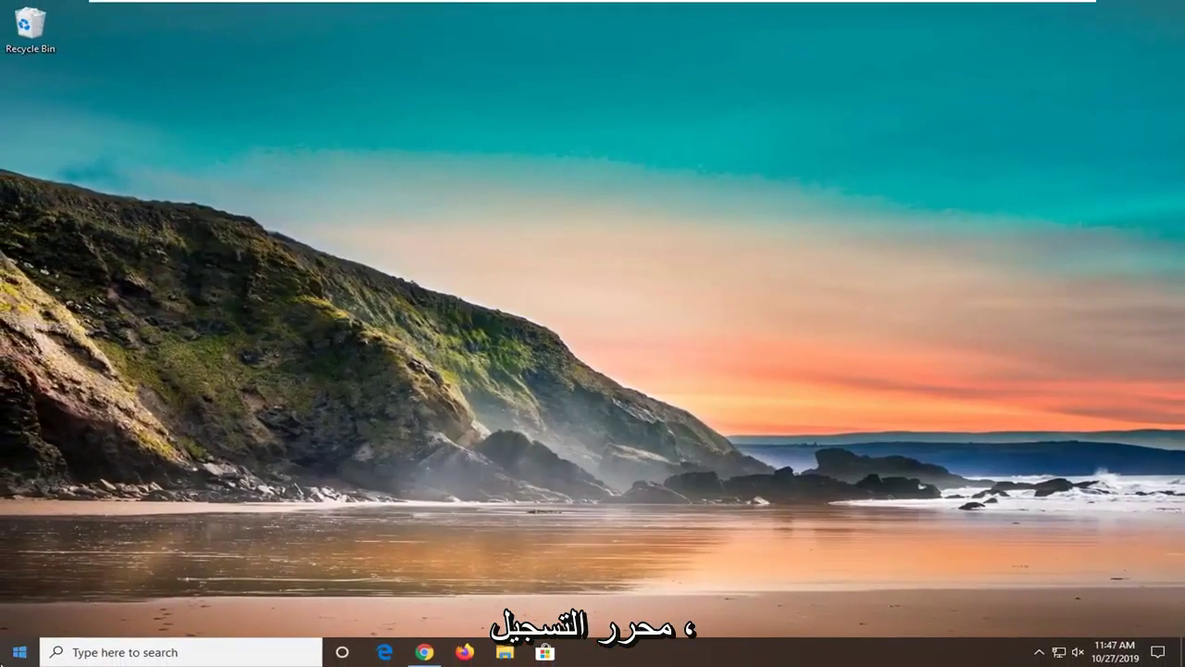
{"action": "key", "text": "super"}
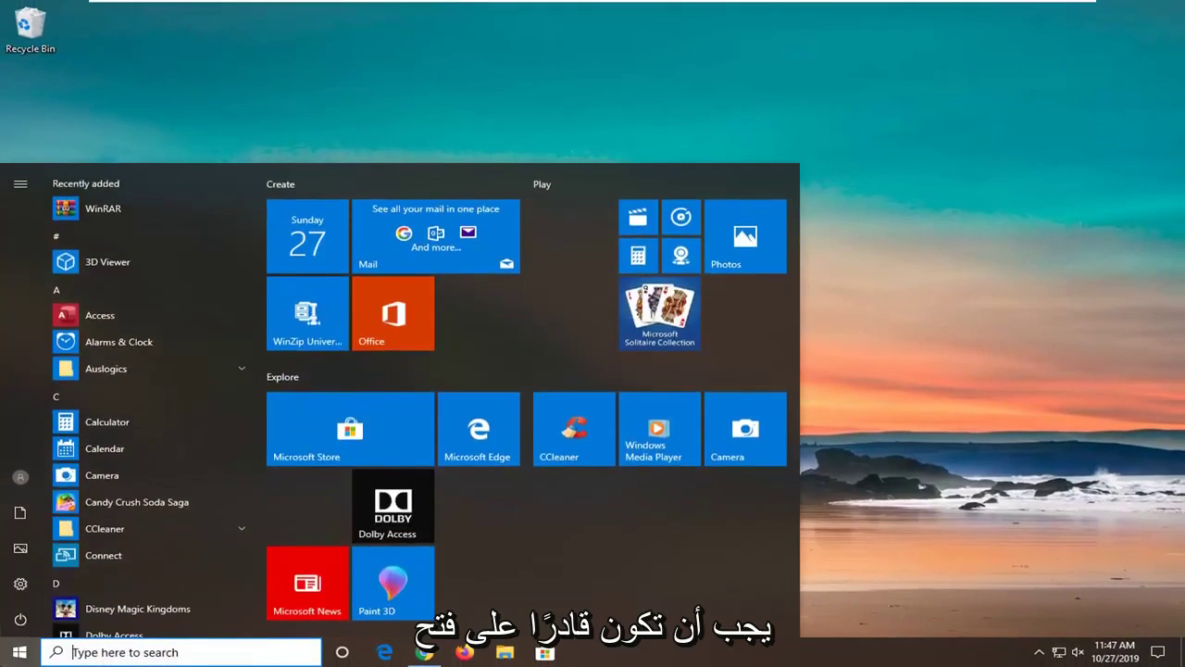
{"action": "type", "text": "windows de"}
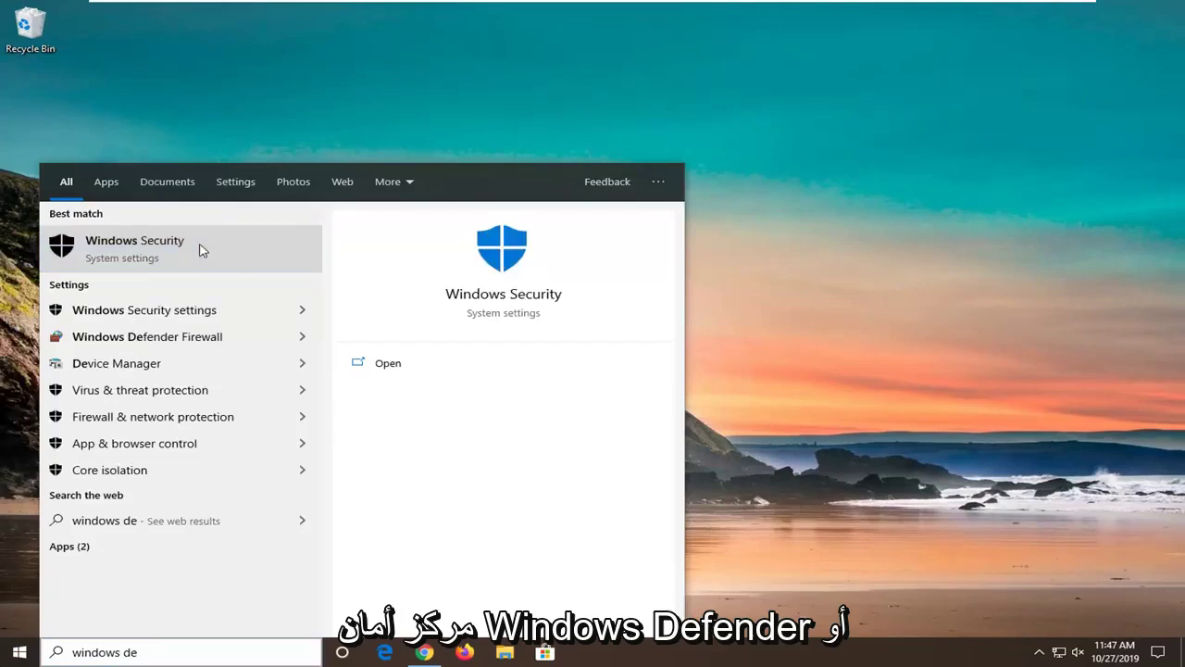
{"action": "left_click", "coordinate": [201, 250]}
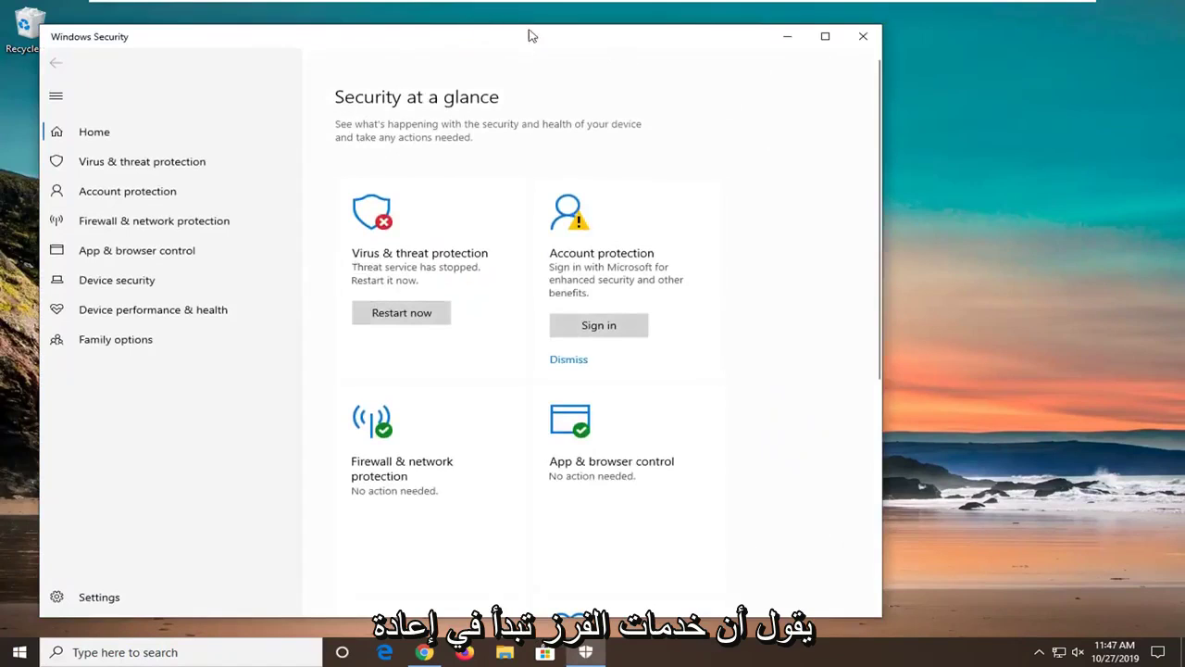
{"action": "left_click_drag", "start_coordinate": [569, 41], "coordinate": [721, 54]}
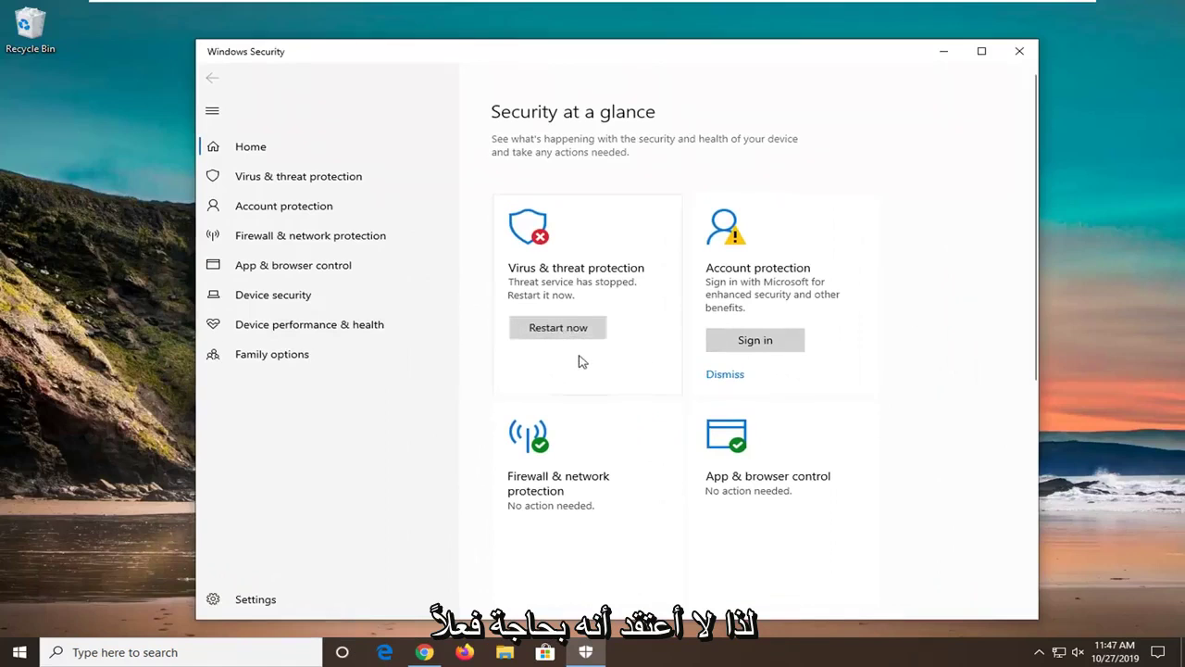
Restart the stopped threat service, then dismiss the OneDrive and account sign-in warnings on Home.
{"action": "left_click", "coordinate": [577, 246]}
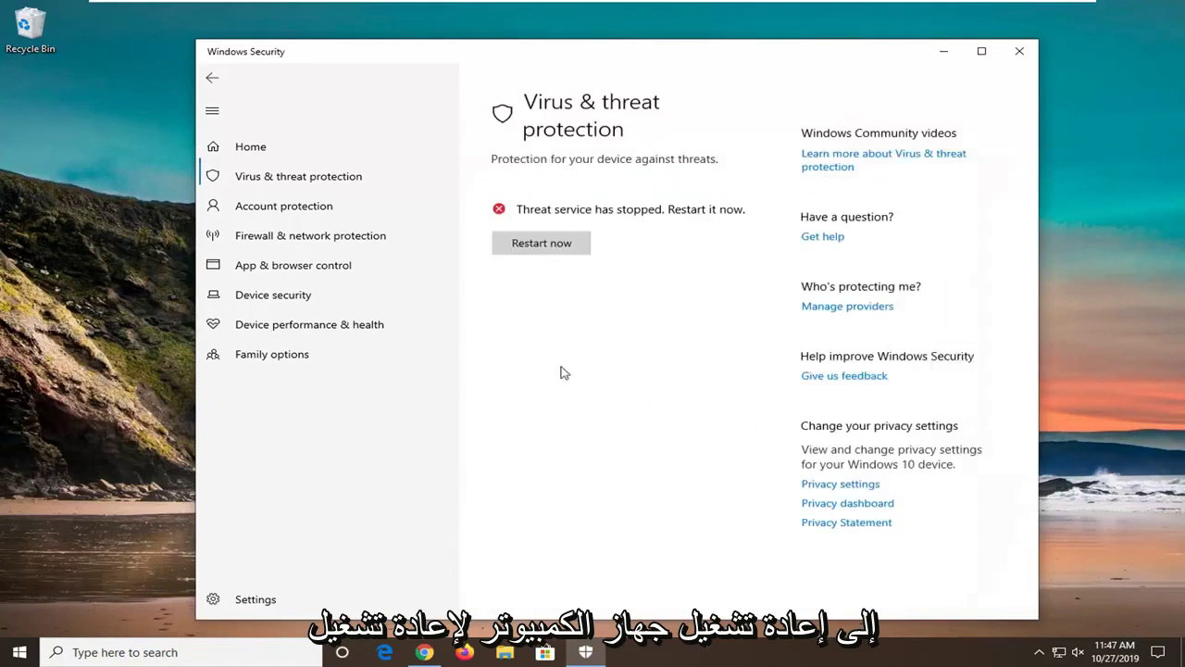
{"action": "left_click", "coordinate": [558, 243]}
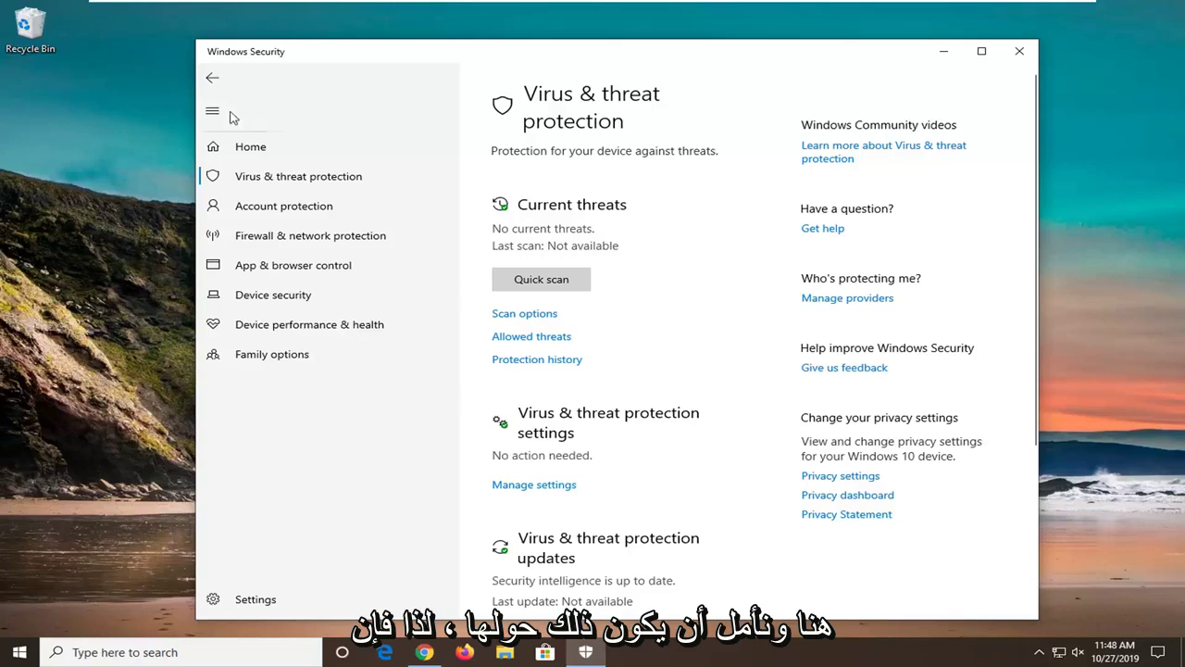
{"action": "left_click", "coordinate": [212, 78]}
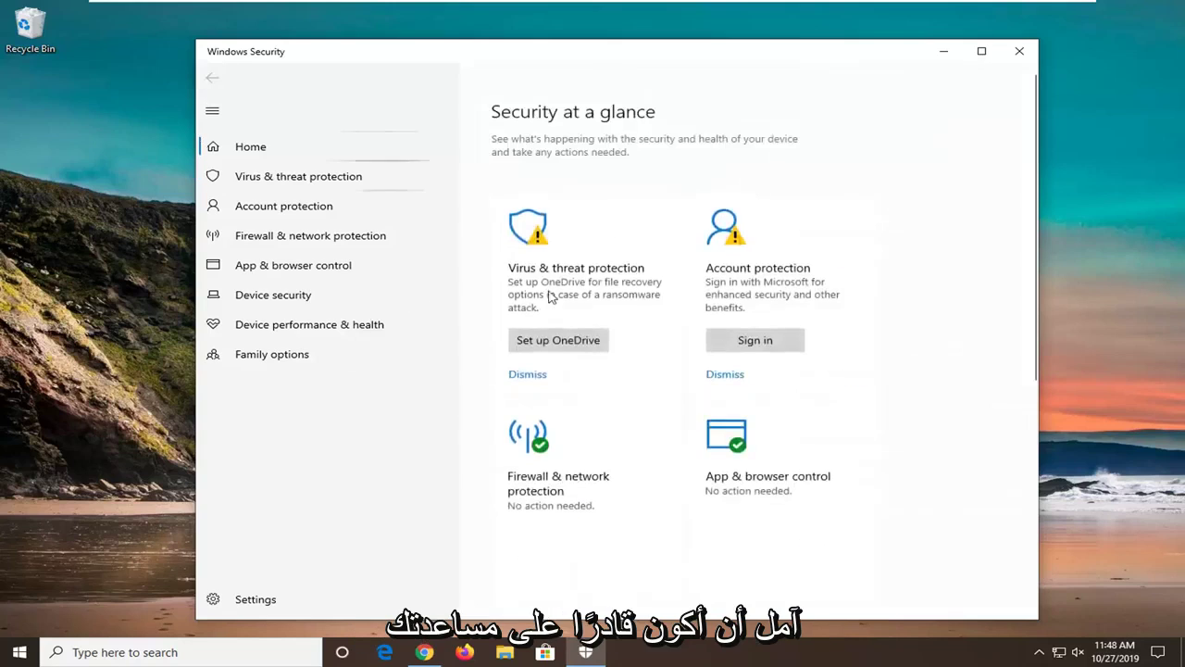
{"action": "left_click", "coordinate": [532, 377]}
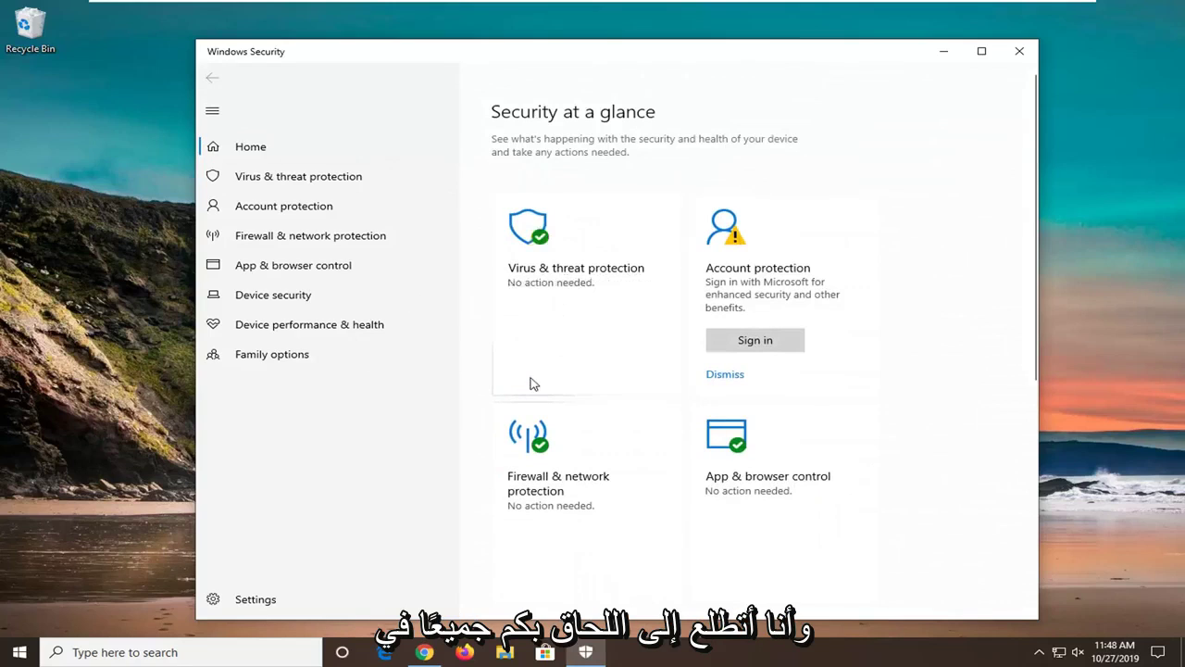
{"action": "left_click", "coordinate": [723, 375]}
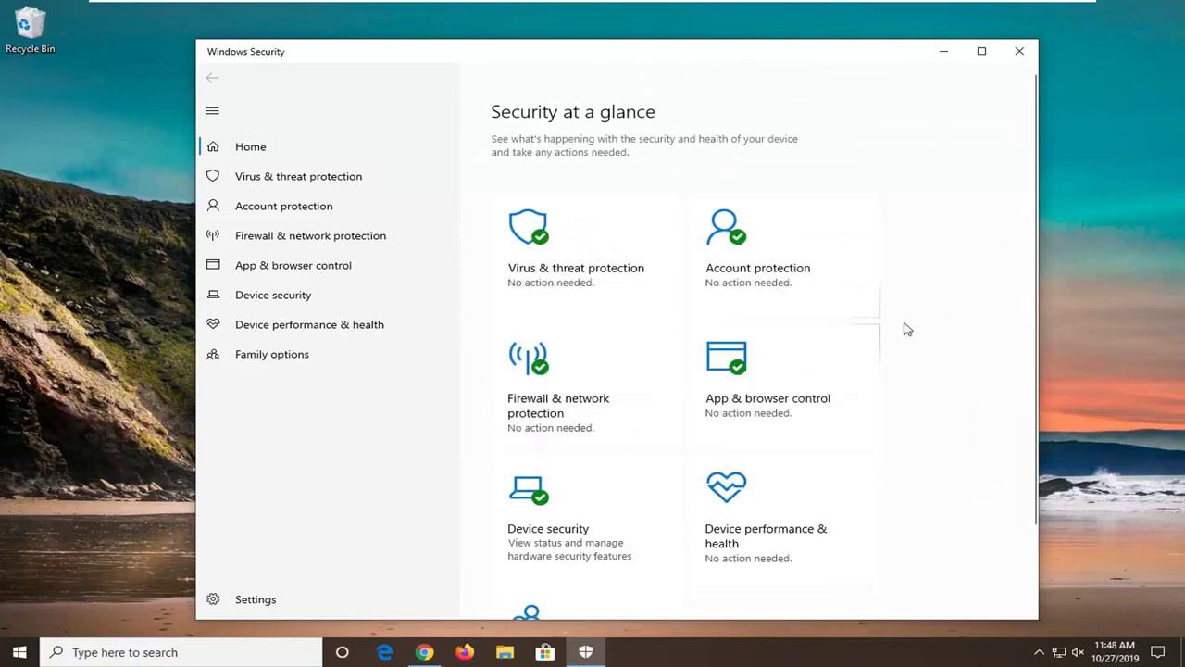